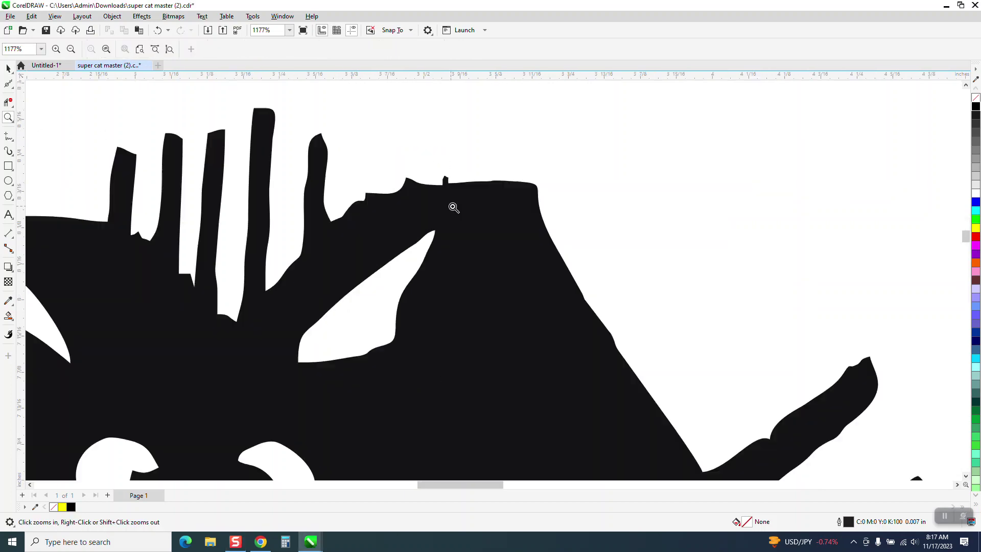
Step: Zoom in on the cat's head and its top edge to inspect the outline
scroll(388, 201, down, 1)
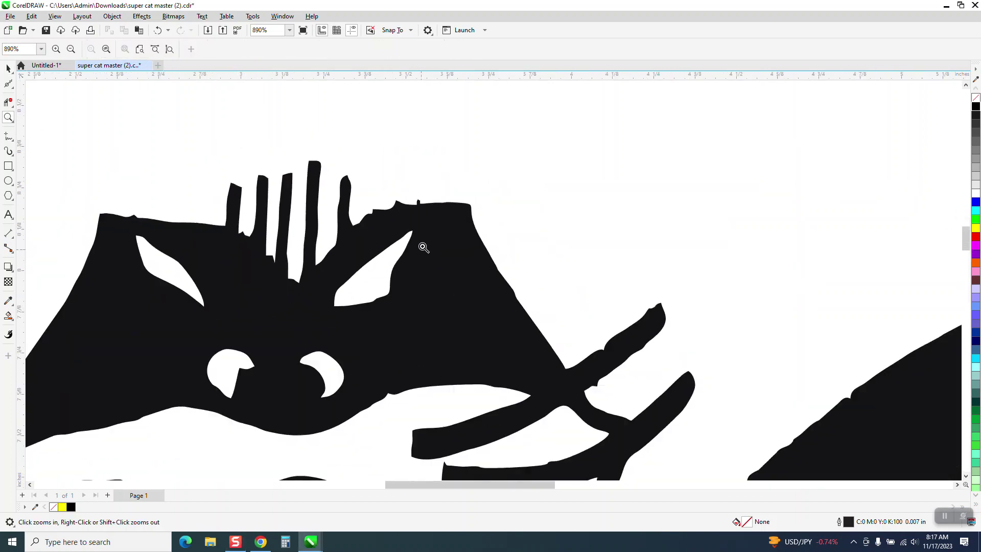
scroll(440, 256, down, 1)
drag(436, 190, 494, 249)
drag(115, 174, 280, 259)
scroll(292, 194, down, 1)
scroll(388, 184, down, 2)
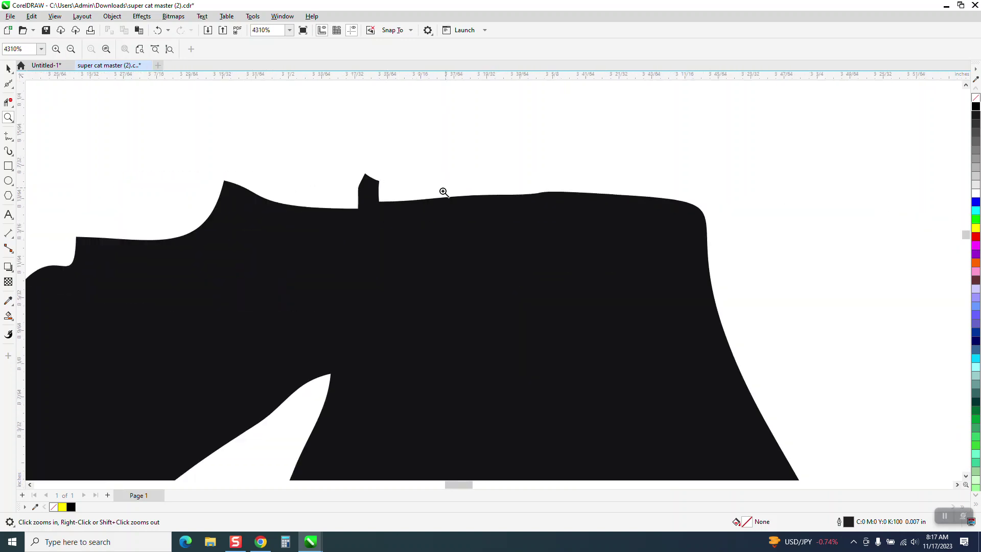
scroll(443, 192, down, 1)
scroll(439, 193, down, 5)
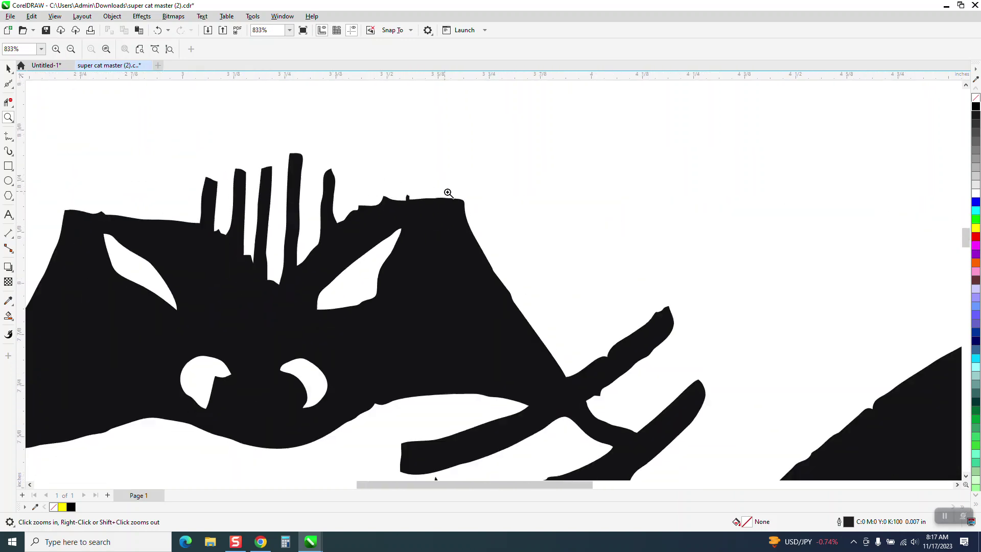
Step: Briefly pick the Shape tool, then return to the Pick tool and zoom out to the full page
click(12, 87)
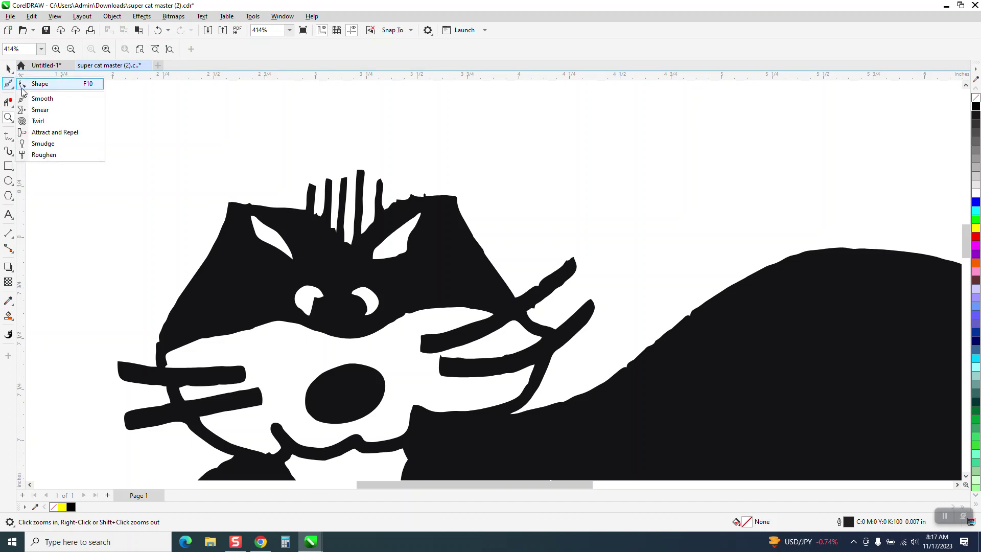
click(35, 81)
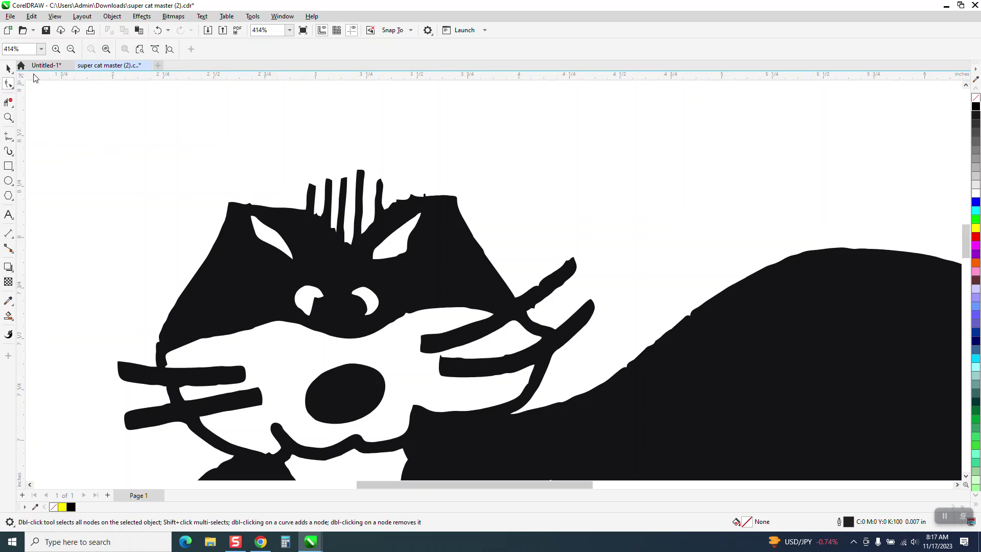
click(9, 68)
scroll(268, 90, down, 3)
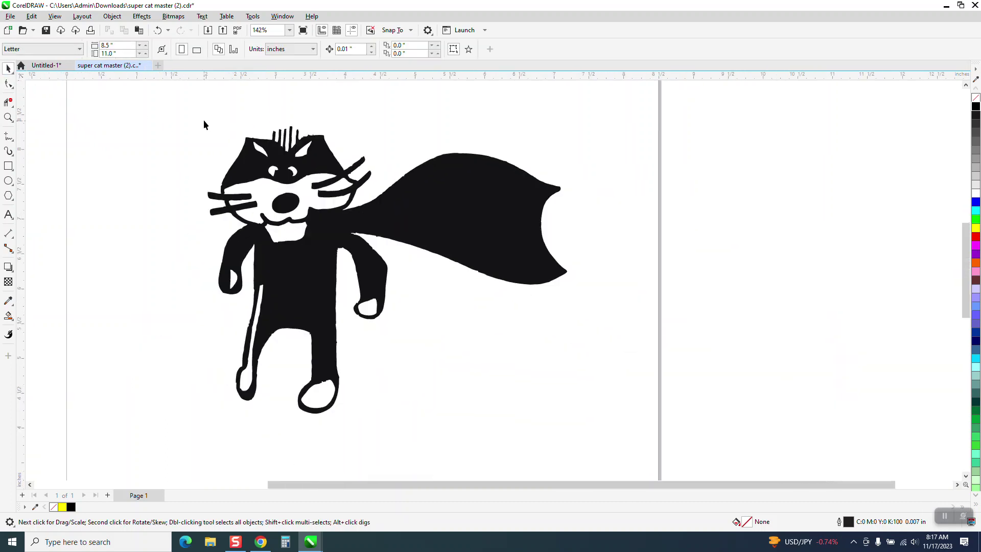
Step: Marquee-select the cat group and split it into two objects with Object > Group > Ungroup
drag(204, 125, 598, 433)
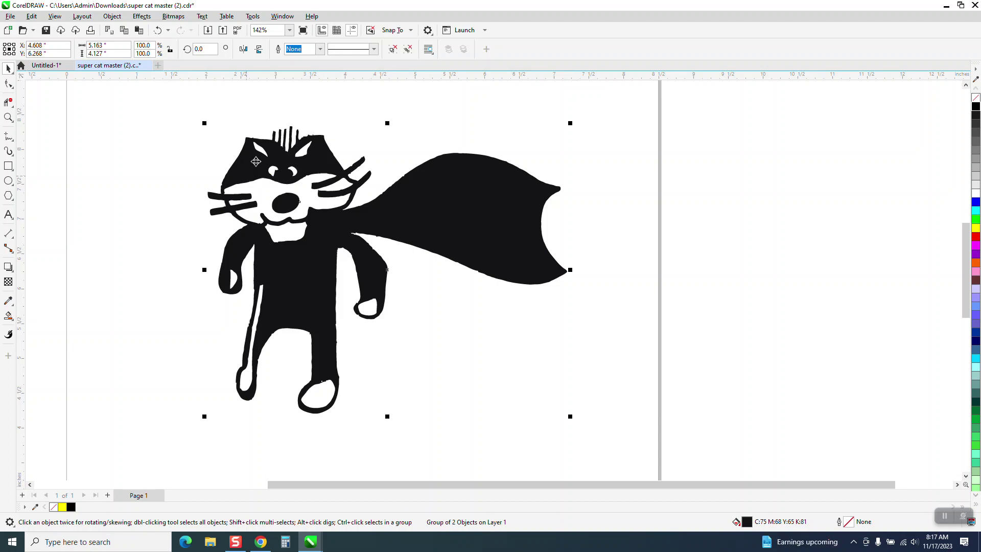
click(118, 18)
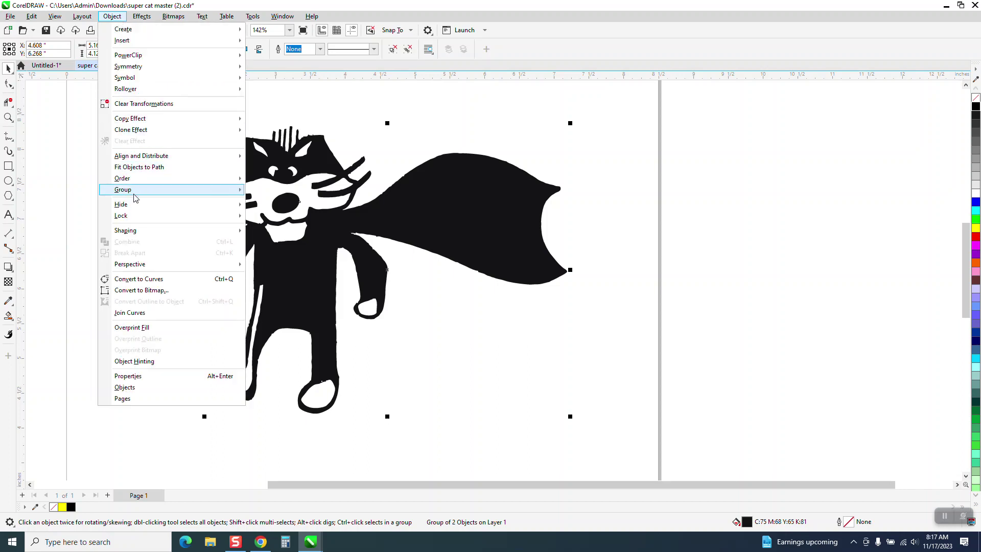
mouse_move(145, 192)
click(270, 202)
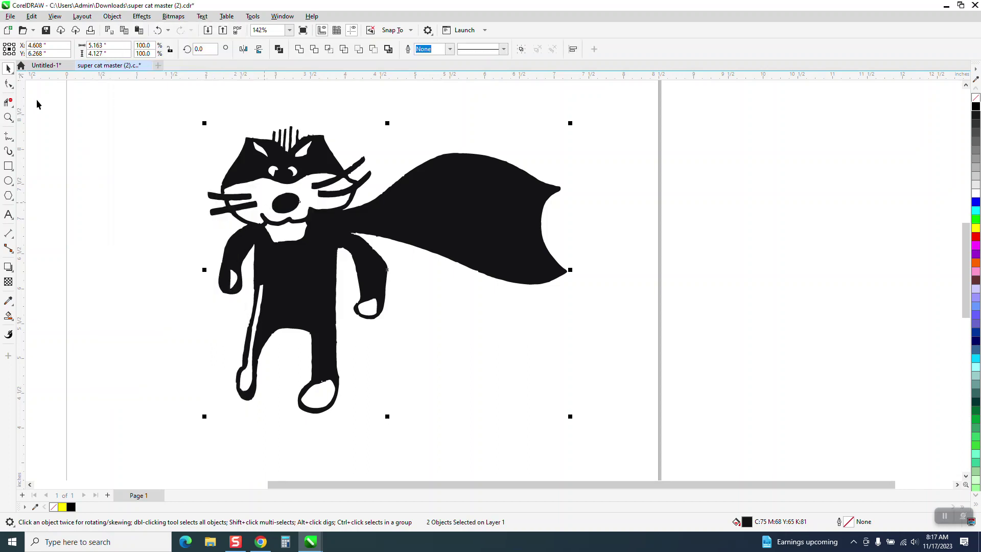
Step: Select both cat curves with the Shape tool, zoom in, and apply No Fill from the palette
click(10, 85)
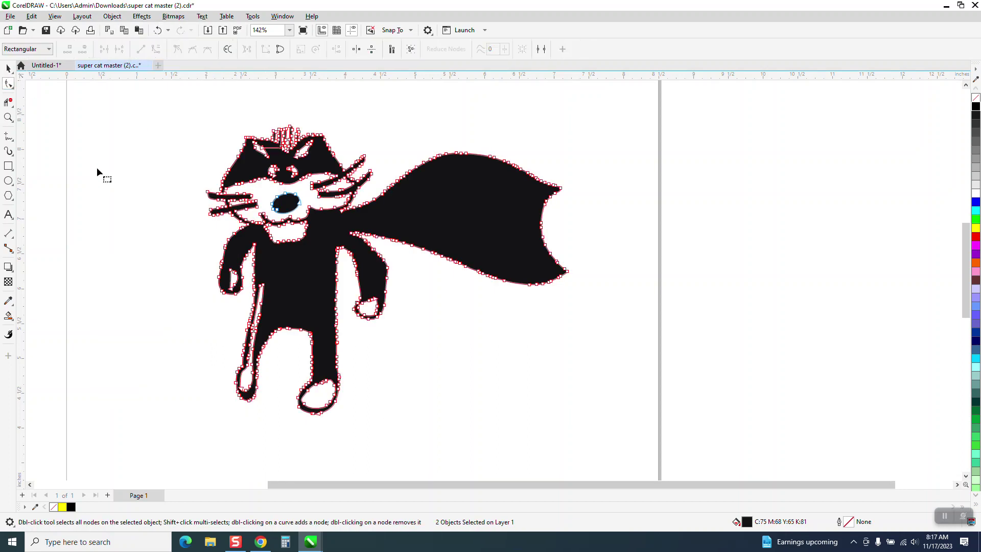
click(8, 117)
drag(180, 125, 669, 428)
click(14, 87)
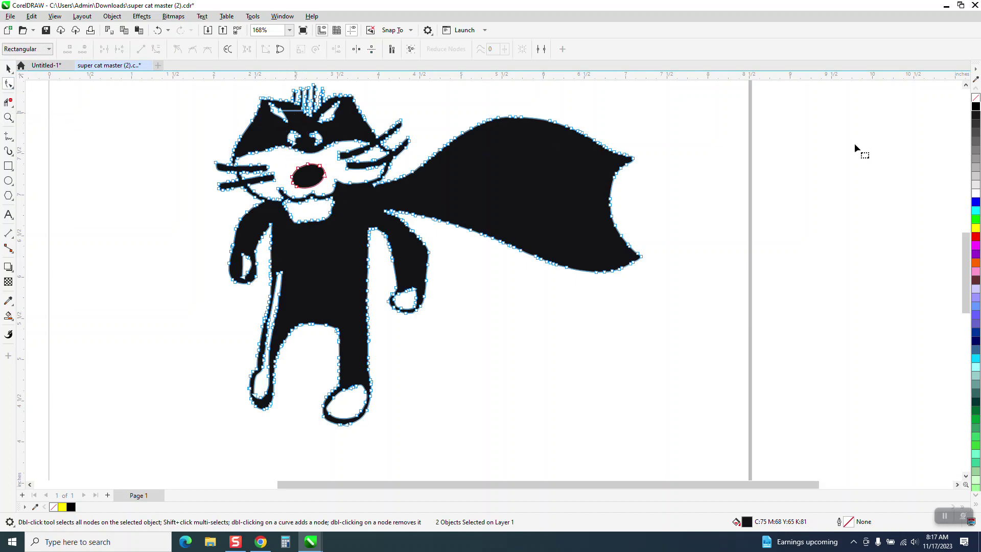
click(975, 98)
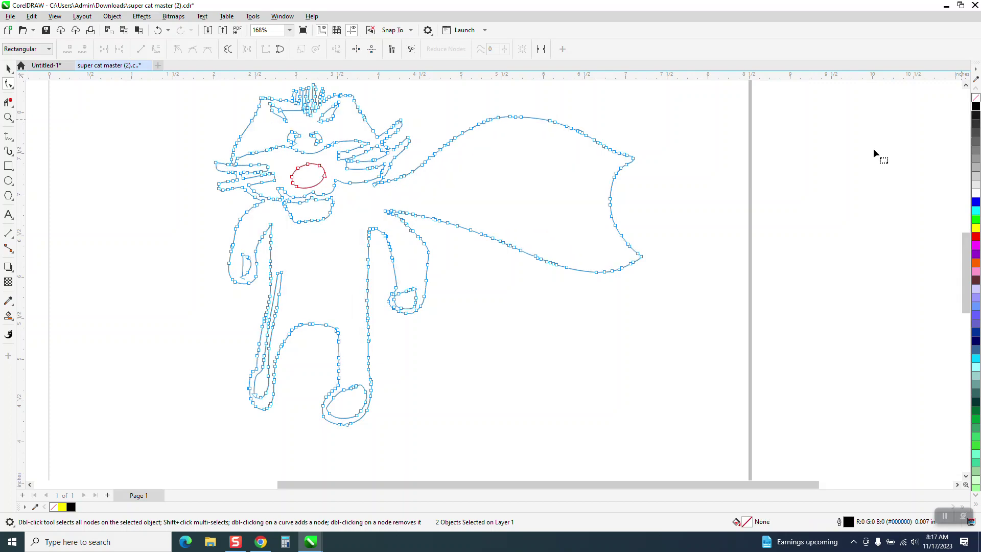
Step: Zoom in on the head, then set both cat outlines to Hairline width
click(9, 117)
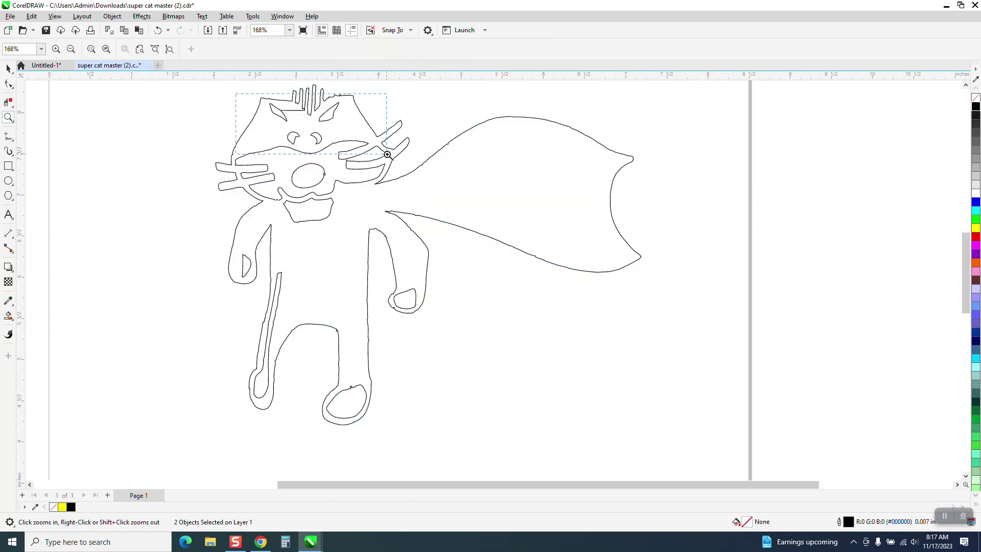
drag(387, 154, 387, 154)
right_click(299, 235)
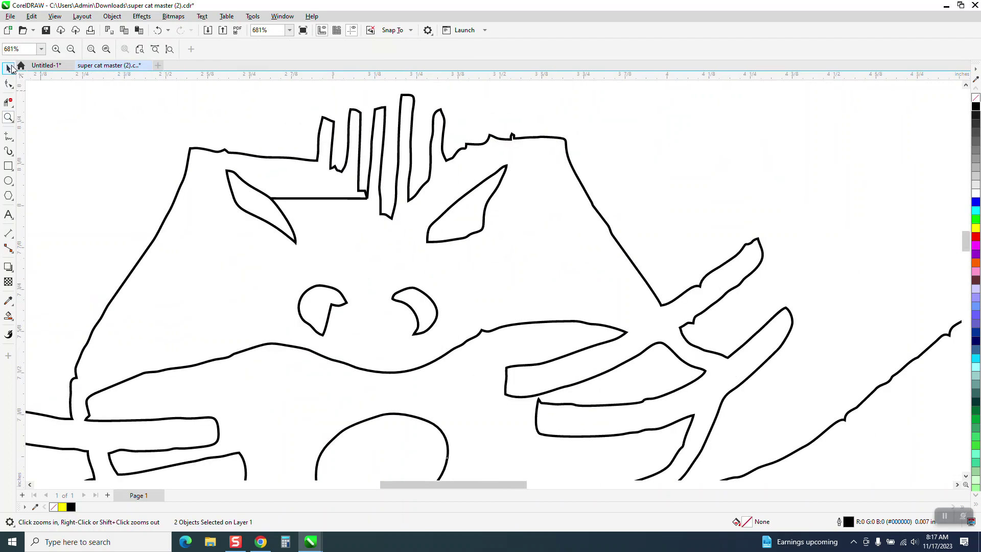
key(space)
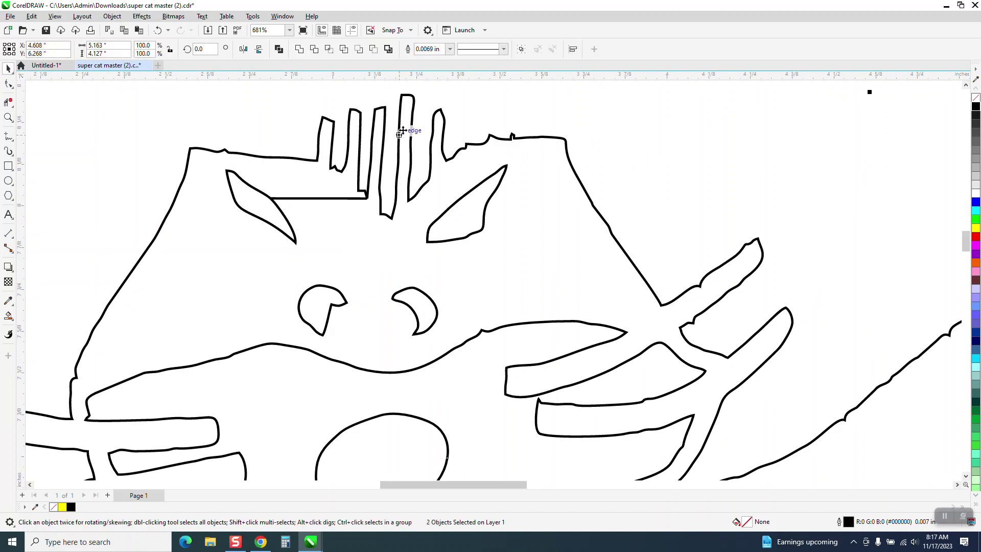
click(449, 49)
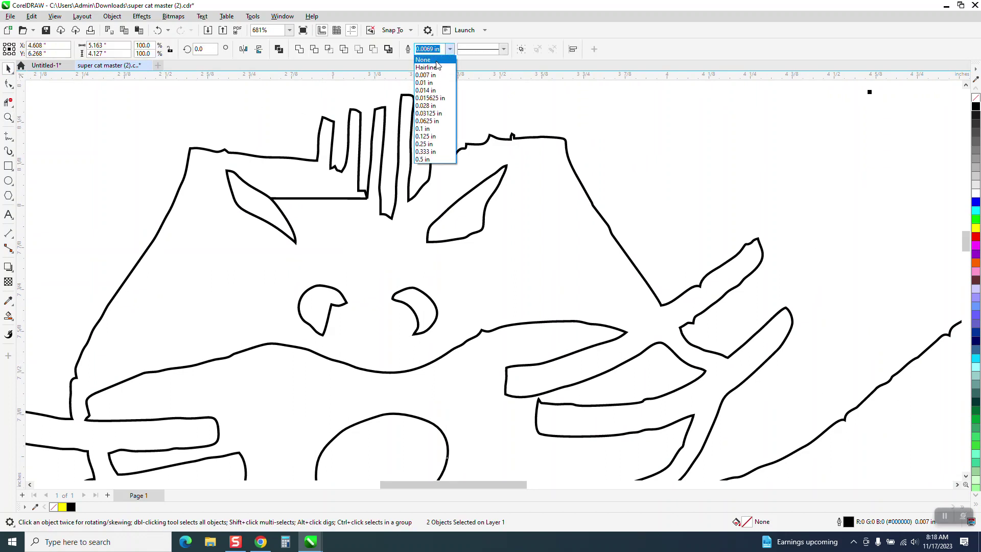
click(436, 68)
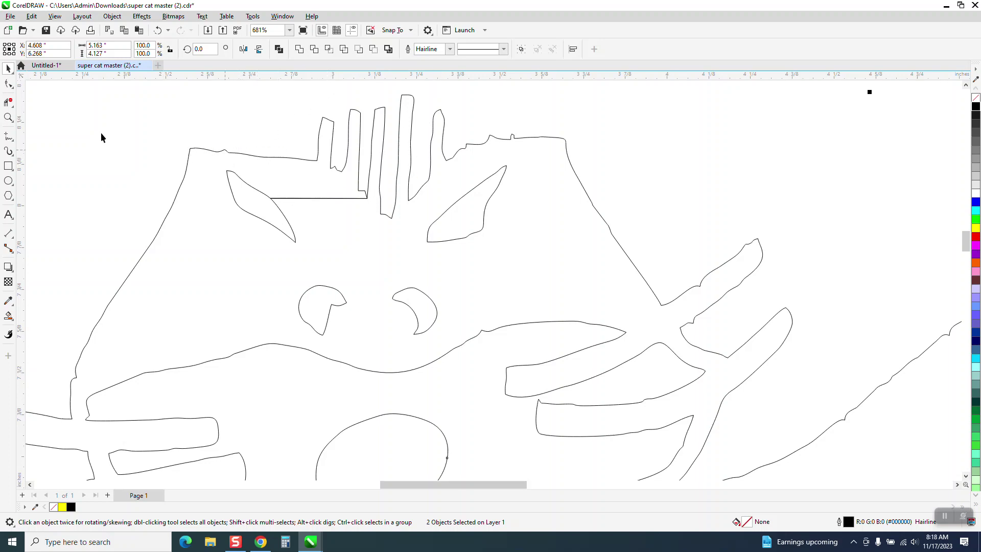
click(9, 118)
Step: Zoom in on the left eye, try deleting the connecting node, then undo it
drag(203, 152, 491, 272)
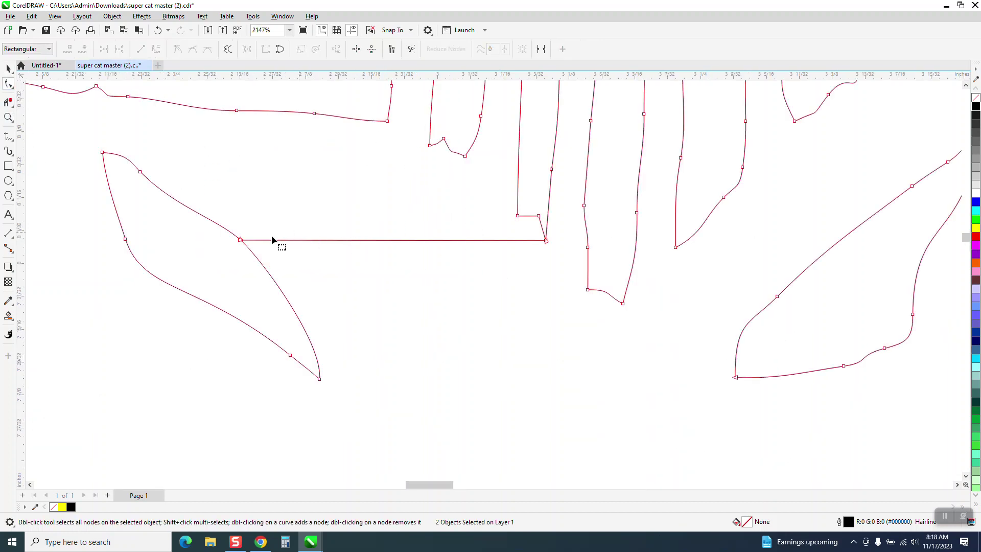
click(238, 240)
key(Delete)
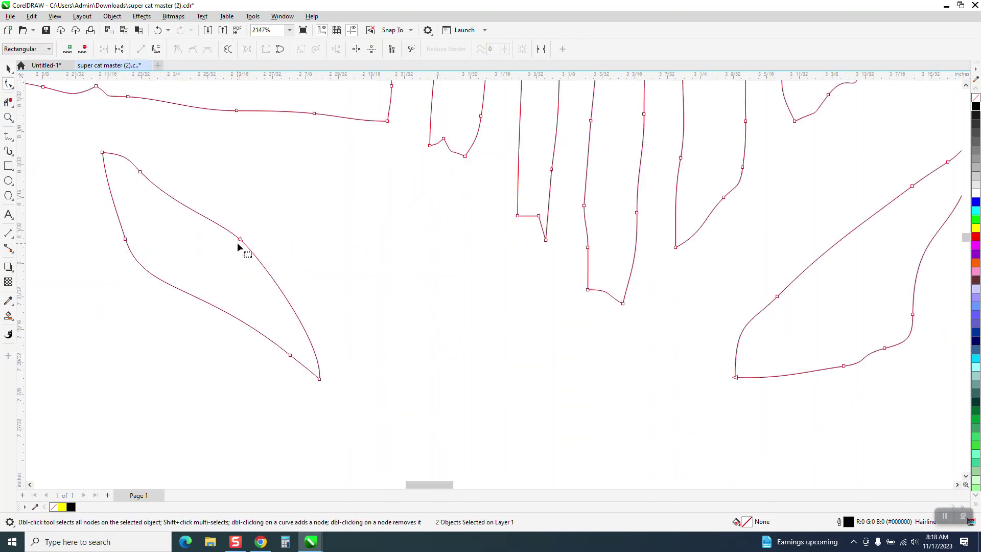
click(158, 31)
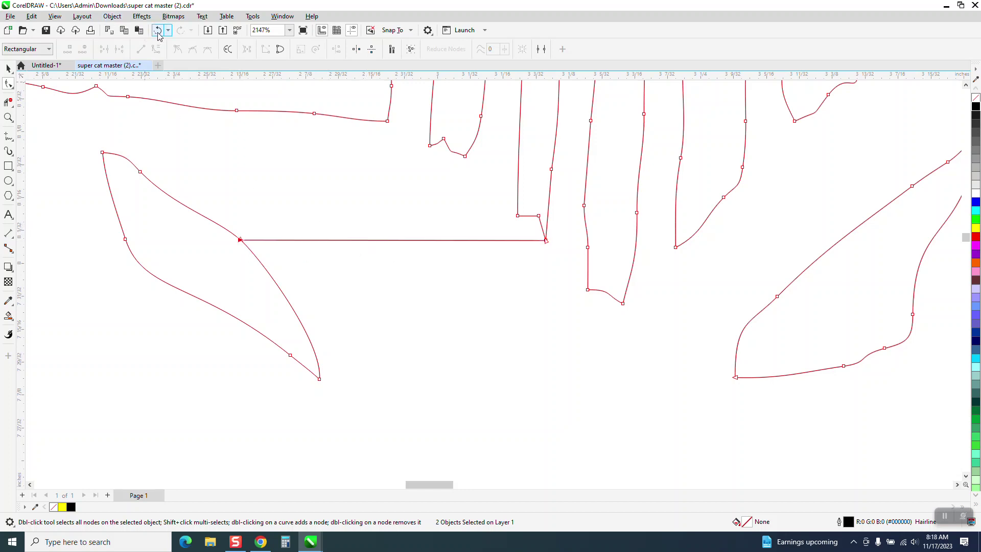
Step: Remove the horizontal eye-to-stripe segment with Virtual Segment Delete
click(9, 102)
click(51, 122)
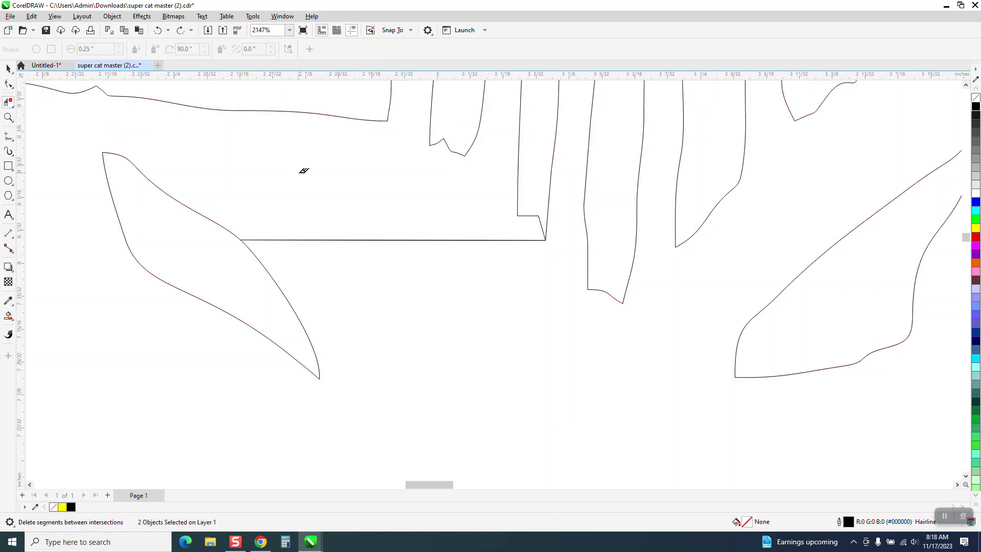
drag(328, 181, 384, 257)
scroll(318, 247, down, 6)
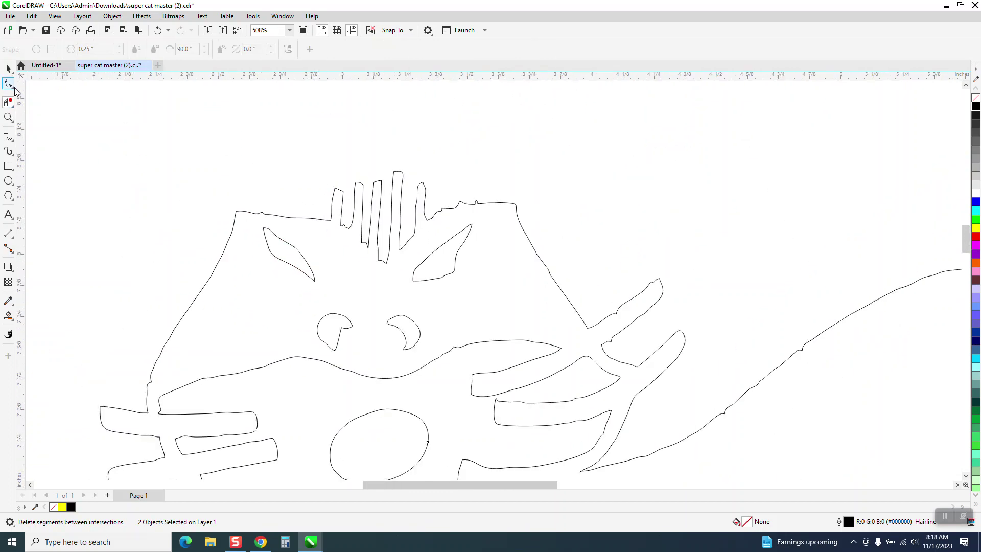
Step: Choose the Smooth tool and zoom in on the cat's head
click(12, 86)
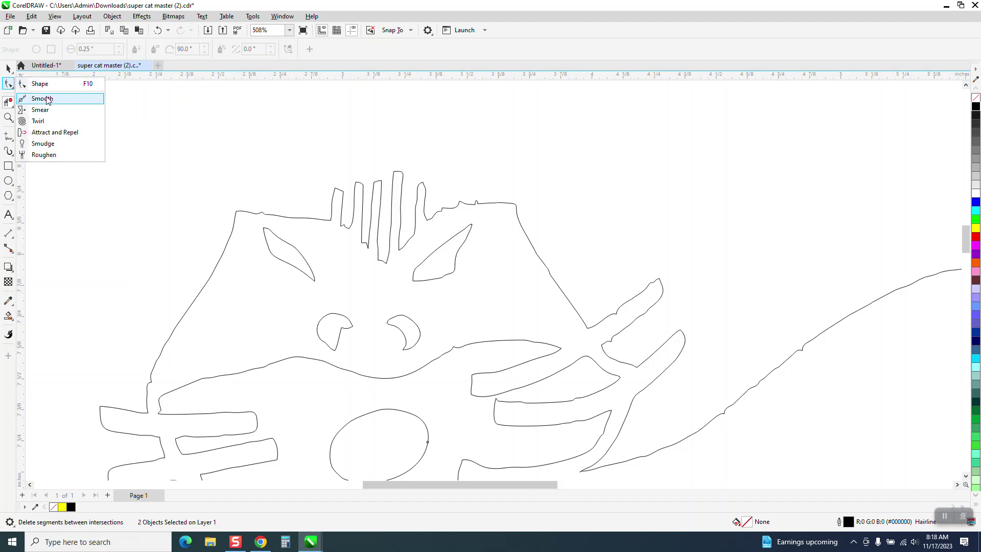
click(46, 98)
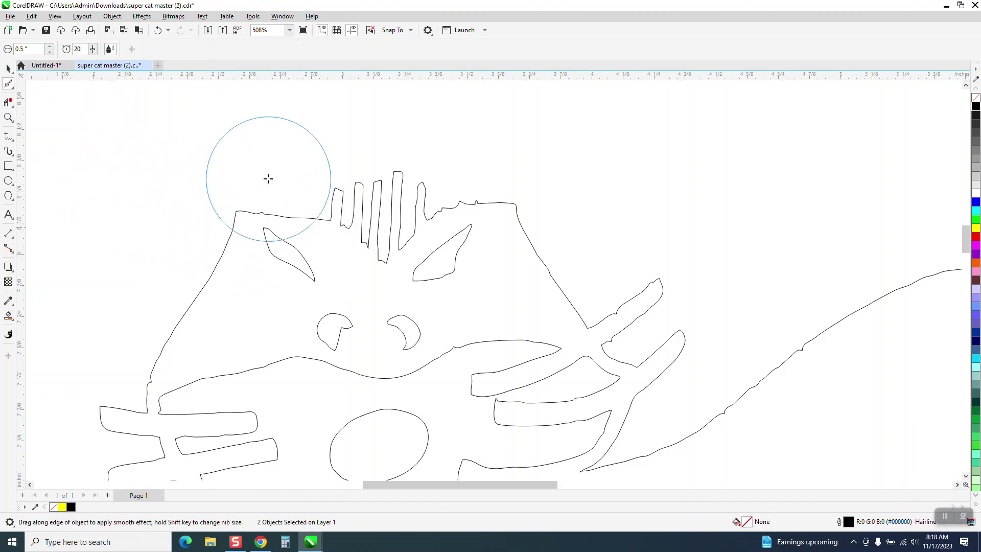
click(9, 120)
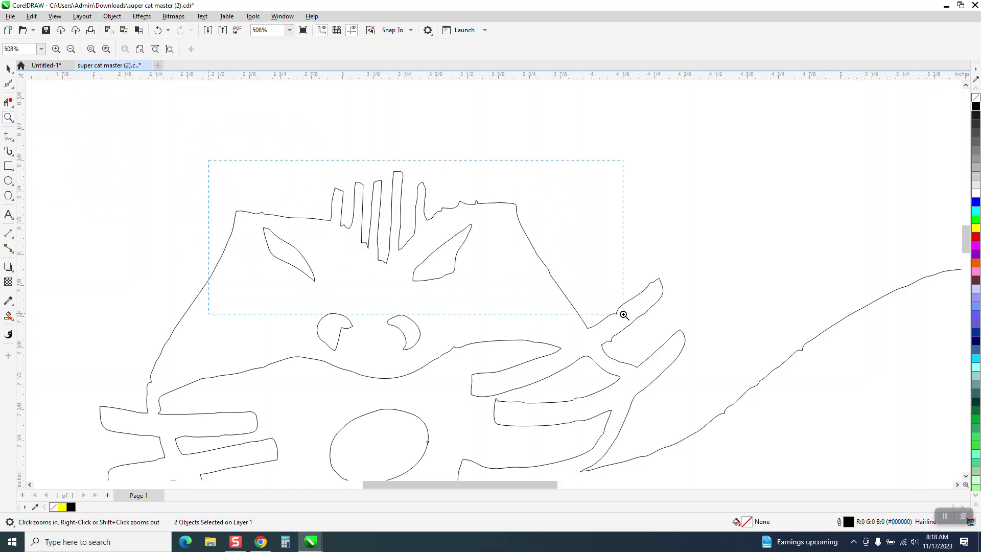
drag(209, 160, 623, 313)
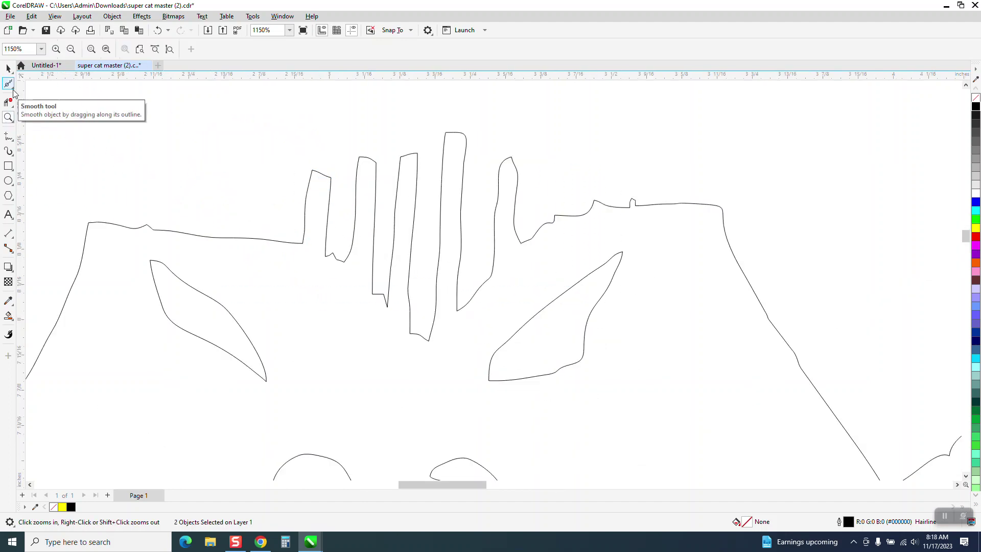
click(11, 87)
click(42, 97)
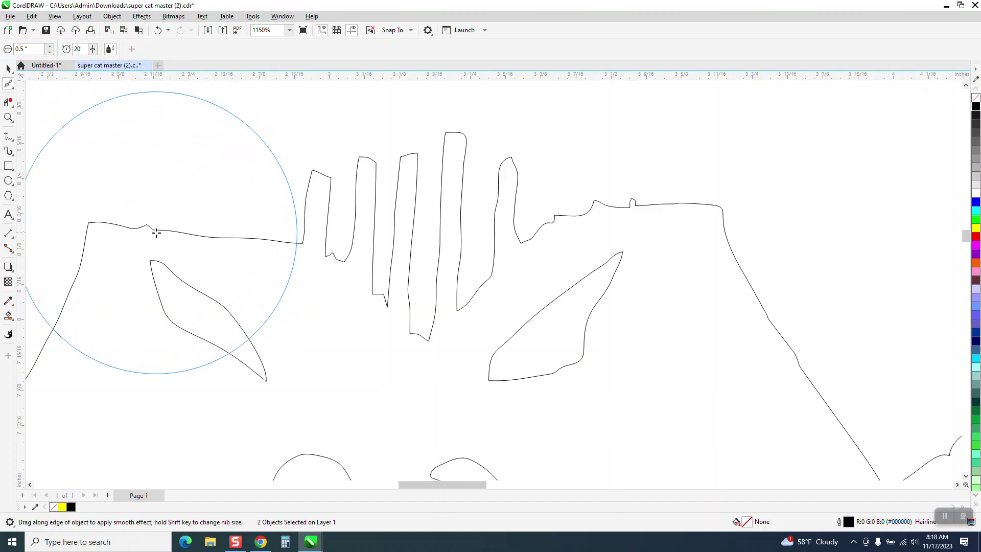
Step: Smooth the head outline, the notches near the ear, the top edge and the finger-bottom notch
mouse_move(164, 232)
mouse_down()
mouse_move(143, 233)
mouse_move(267, 368)
mouse_up()
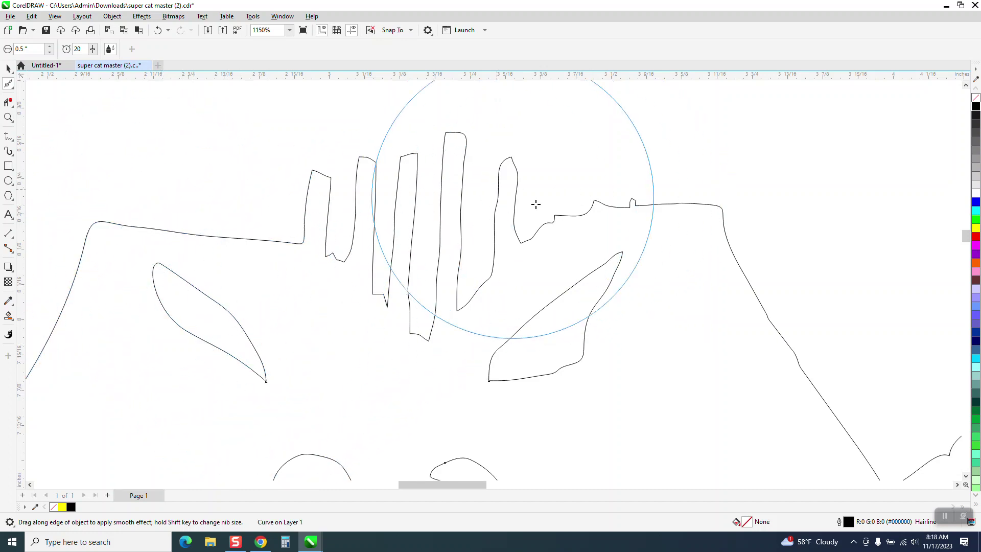
drag(644, 204, 610, 212)
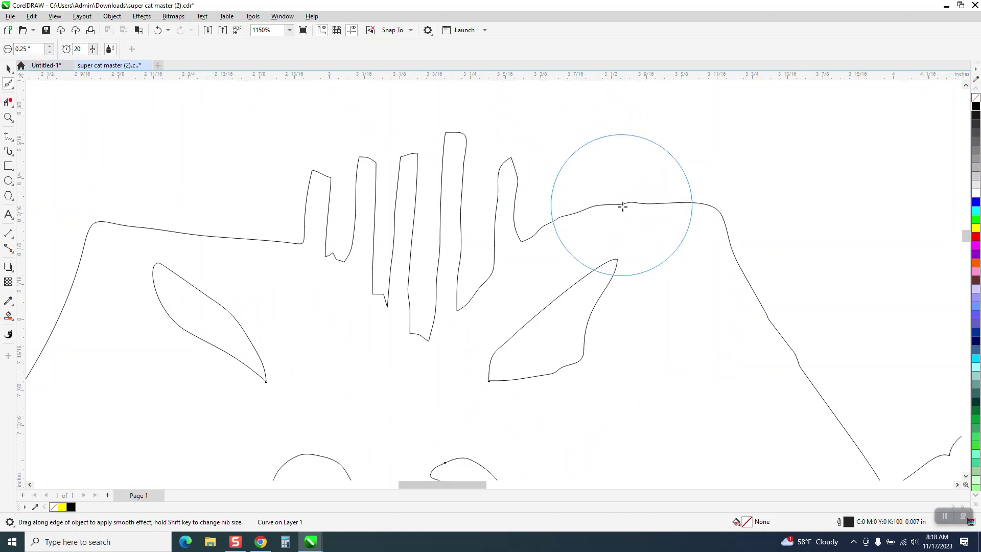
mouse_move(625, 206)
mouse_down()
mouse_move(711, 207)
mouse_move(807, 374)
mouse_move(703, 199)
mouse_move(557, 223)
mouse_move(541, 194)
mouse_move(510, 198)
mouse_move(453, 258)
mouse_move(431, 253)
mouse_move(442, 210)
mouse_move(396, 269)
mouse_up()
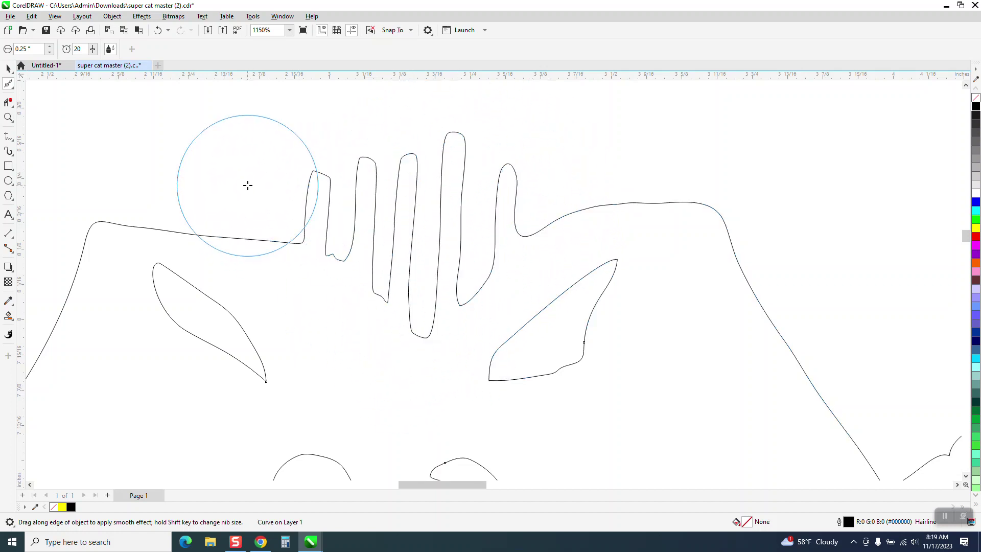
mouse_move(339, 239)
mouse_down()
mouse_move(344, 274)
mouse_move(341, 261)
mouse_move(339, 269)
mouse_move(336, 259)
mouse_move(366, 298)
mouse_up()
Step: Set the Smooth tool's nib size to 2.0"
scroll(267, 197, down, 2)
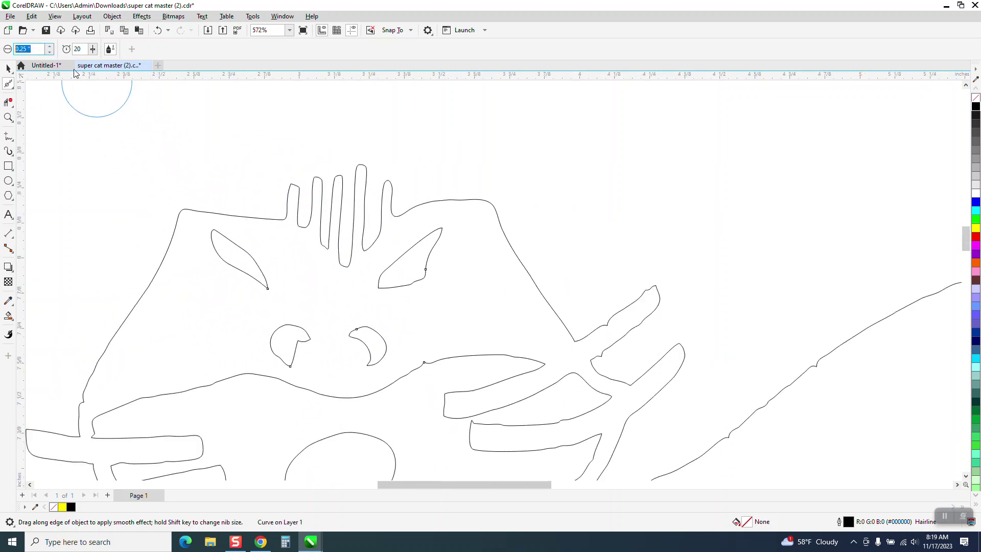
text(2.)
key(Return)
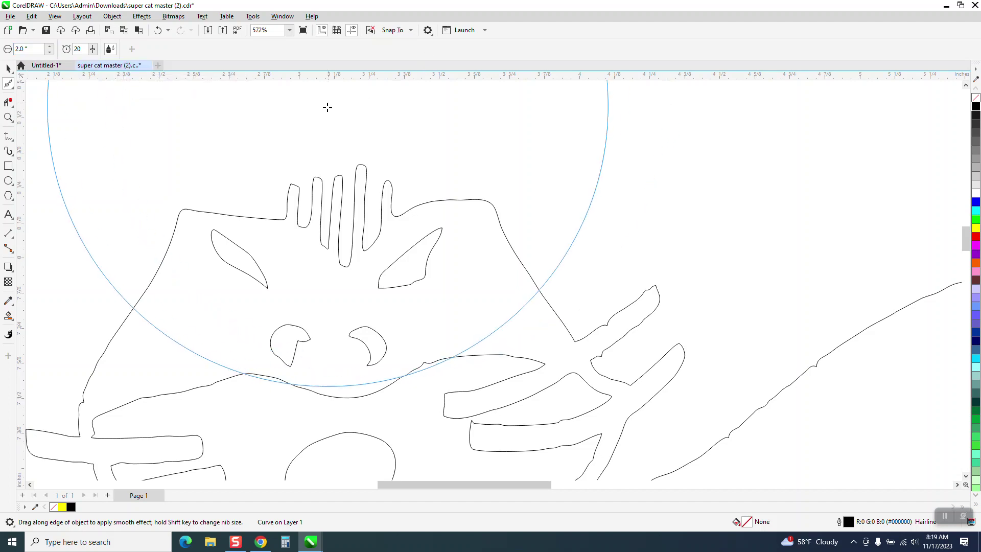
scroll(629, 232, down, 1)
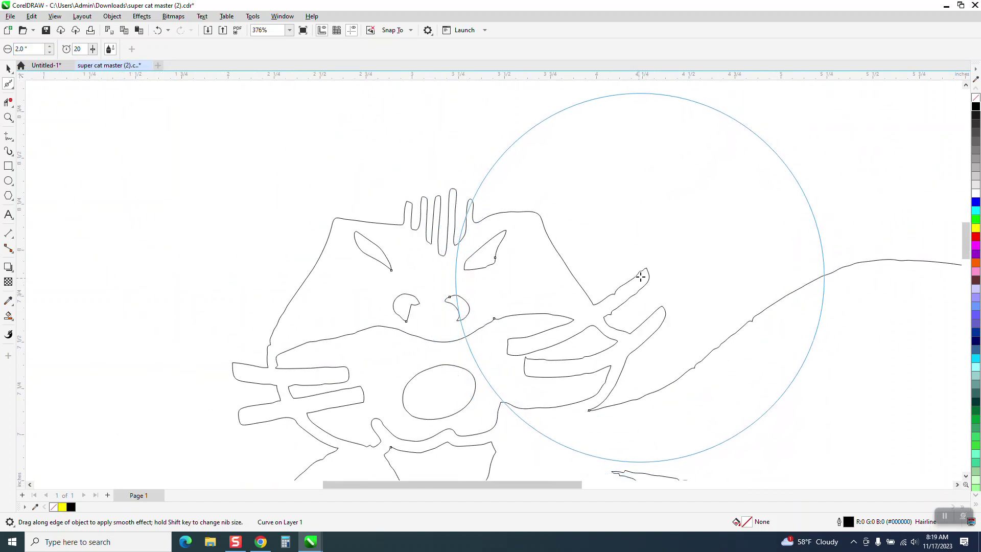
Step: Smooth the right whisker curves, cancel the accidental move, and undo the unwanted smoothing
mouse_move(631, 281)
mouse_down()
mouse_move(521, 353)
mouse_move(525, 338)
mouse_up()
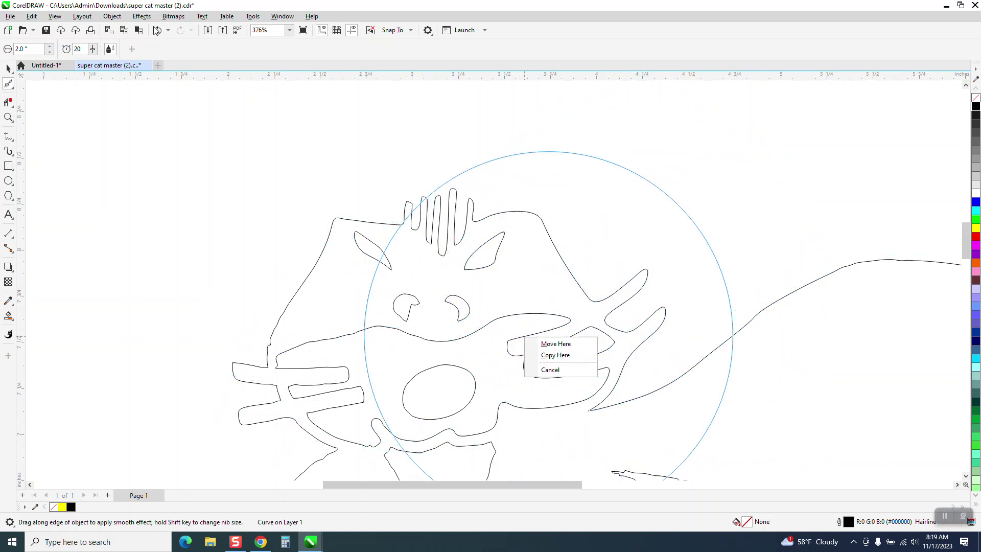
key(Escape)
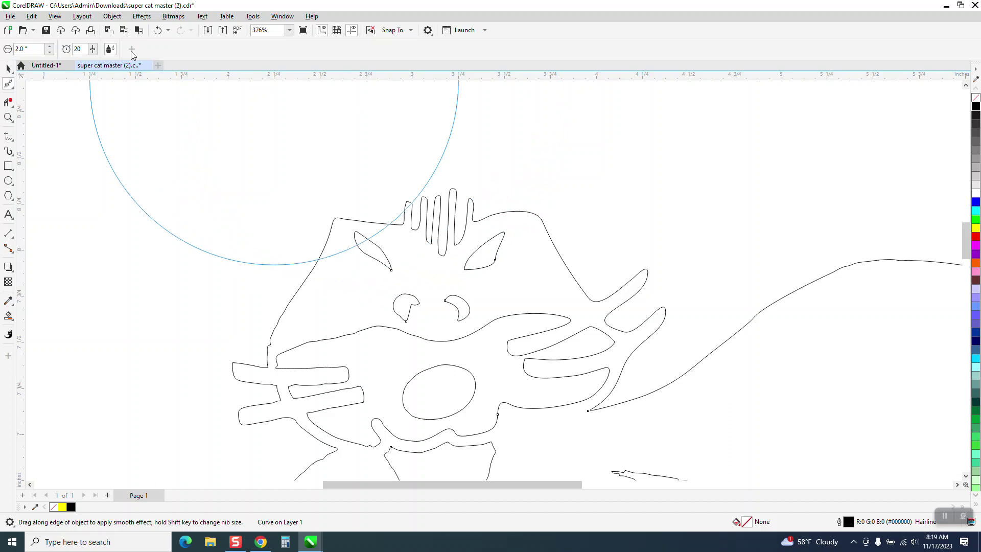
click(157, 31)
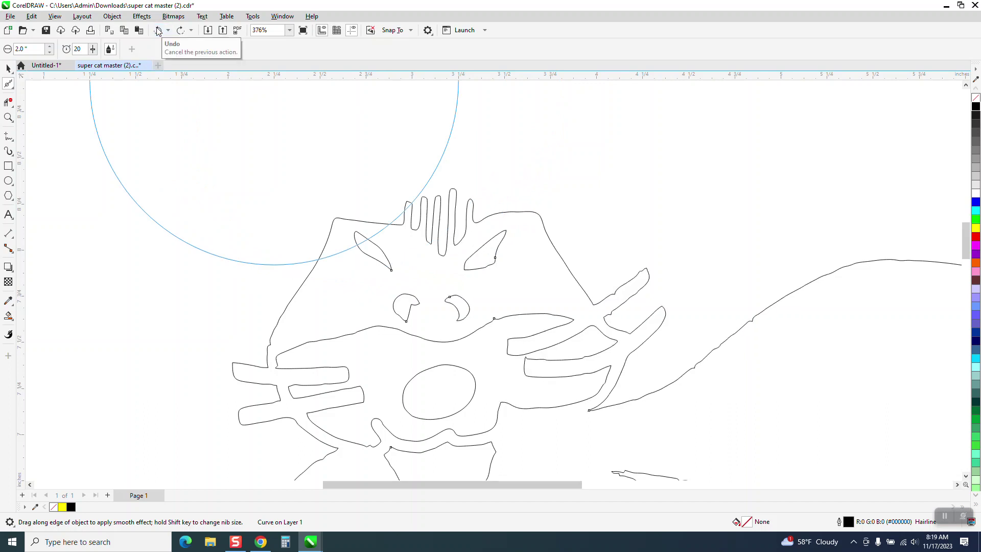
drag(486, 328, 499, 329)
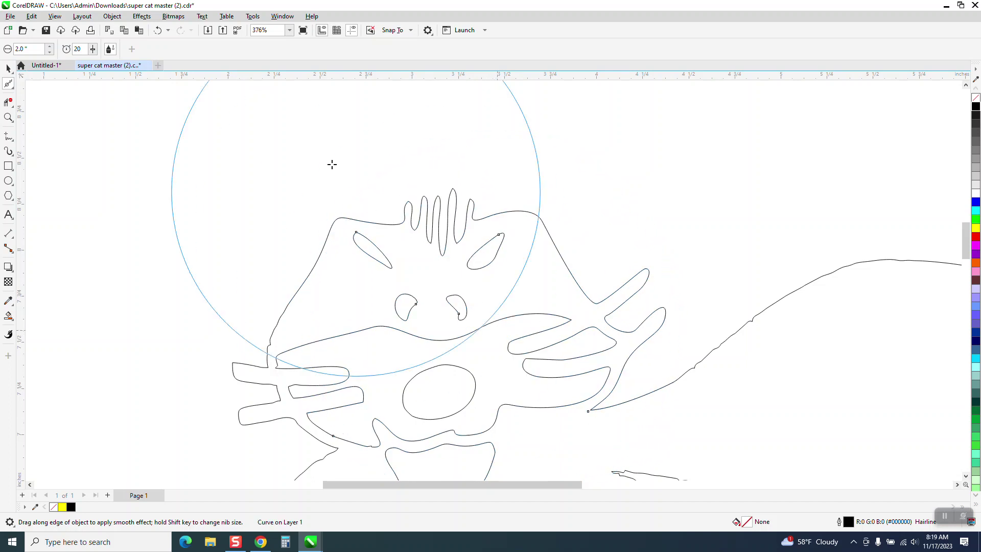
click(158, 31)
click(158, 31)
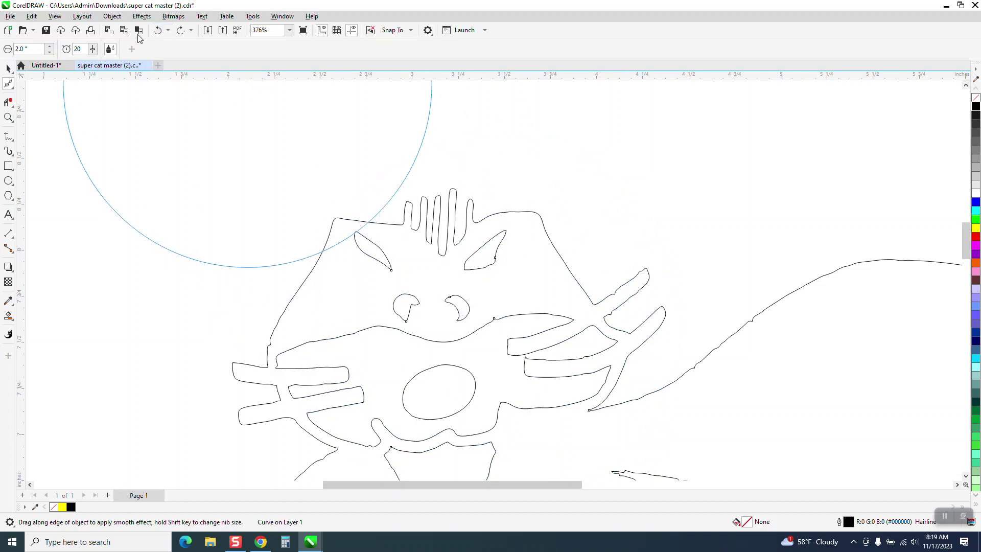
Step: Reselect the Smooth tool with a 0.5" nib, smooth the bumpy arm curves, then zoom out
click(17, 91)
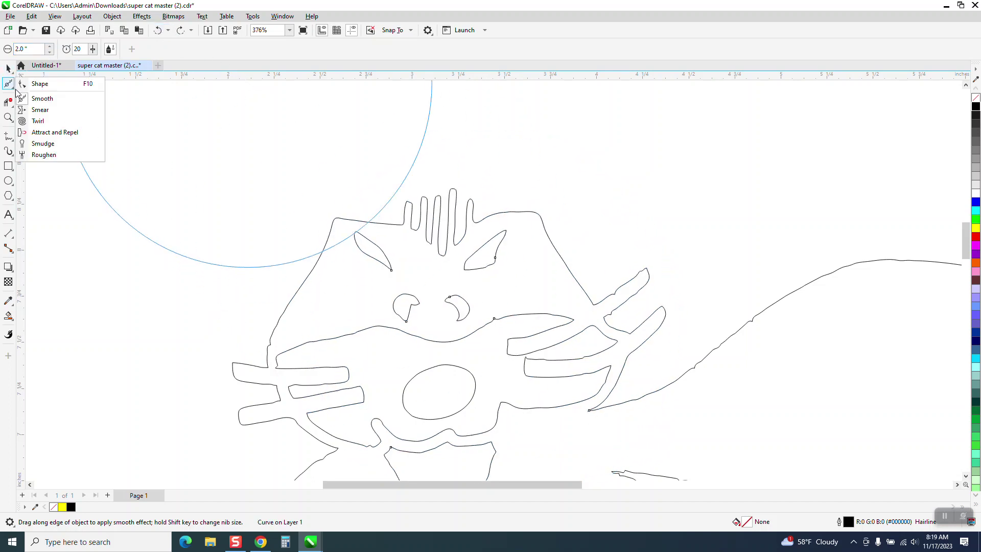
click(39, 92)
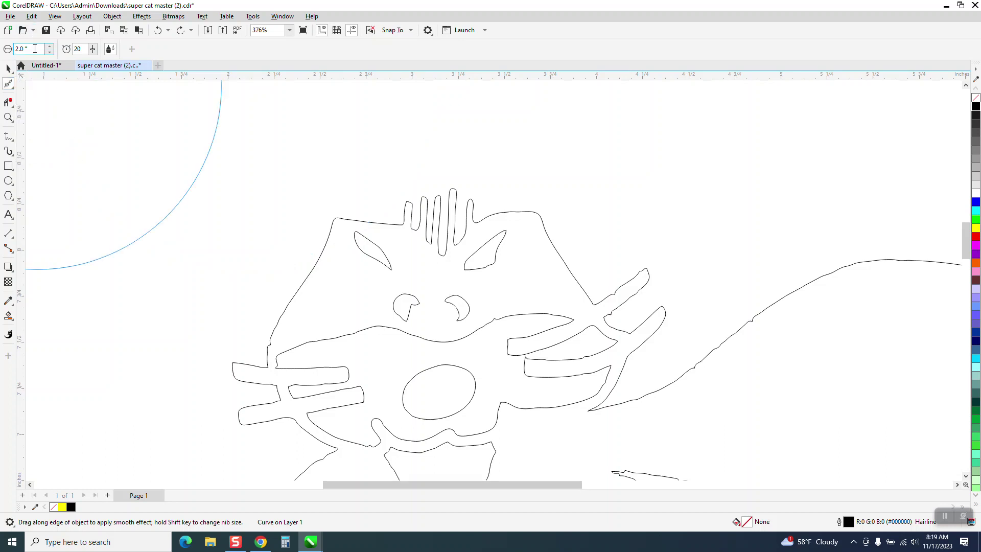
text(0.5)
key(Return)
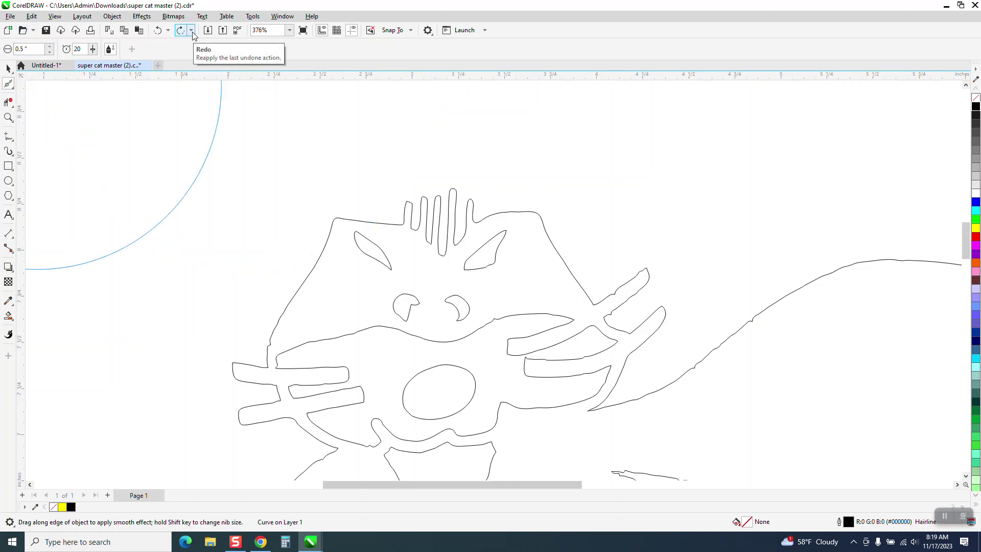
mouse_move(689, 366)
mouse_down()
mouse_move(758, 315)
mouse_move(727, 349)
mouse_move(762, 306)
mouse_move(671, 390)
mouse_move(630, 365)
mouse_move(626, 333)
mouse_move(610, 320)
mouse_move(633, 284)
mouse_move(587, 316)
mouse_move(522, 340)
mouse_move(518, 320)
mouse_move(460, 340)
mouse_move(268, 358)
mouse_move(270, 331)
mouse_move(340, 240)
mouse_move(276, 319)
mouse_move(262, 371)
mouse_move(250, 371)
mouse_move(342, 386)
mouse_move(263, 415)
mouse_up()
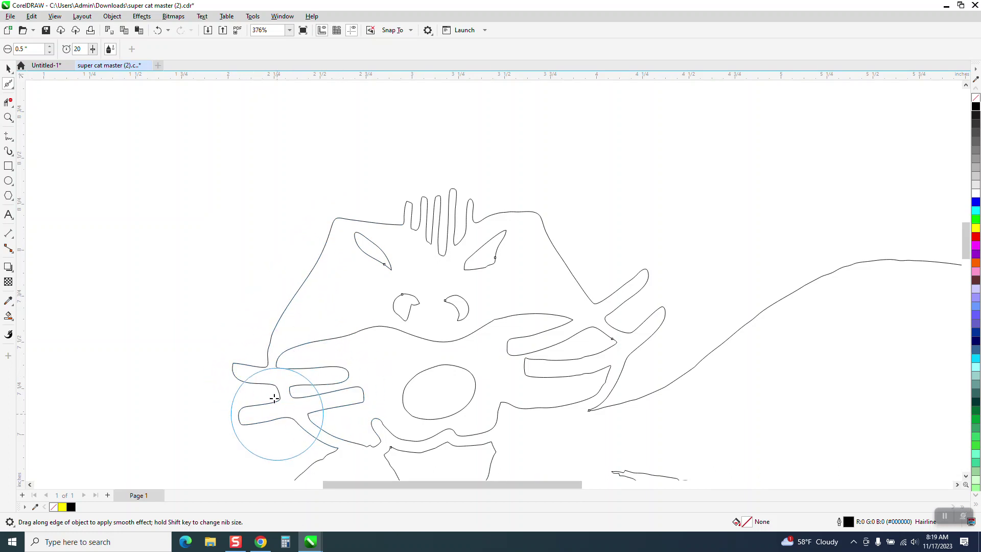
scroll(255, 240, down, 2)
scroll(315, 257, down, 2)
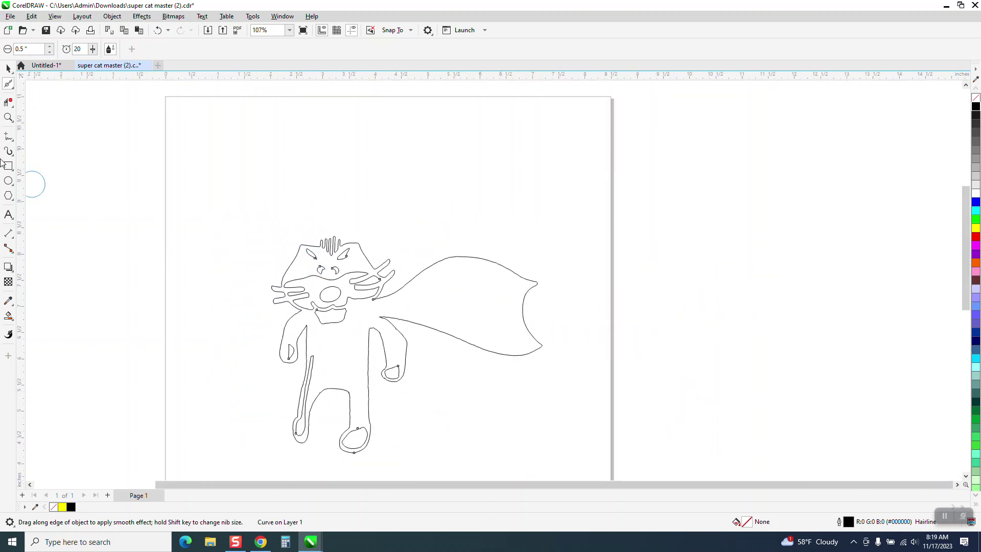
Step: Deselect, then Smart Fill the nose and the whole cat silhouette as black shapes
key(space)
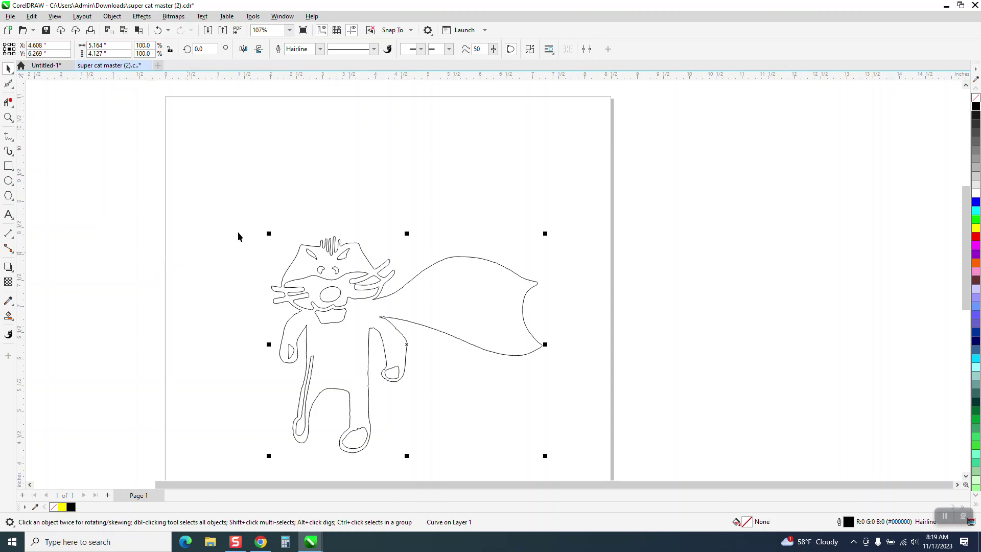
click(312, 158)
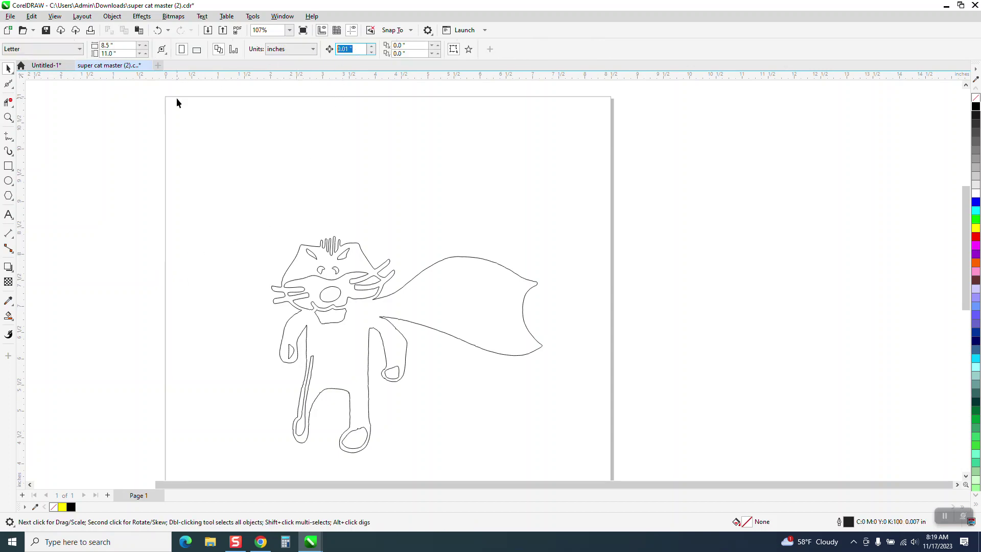
click(9, 315)
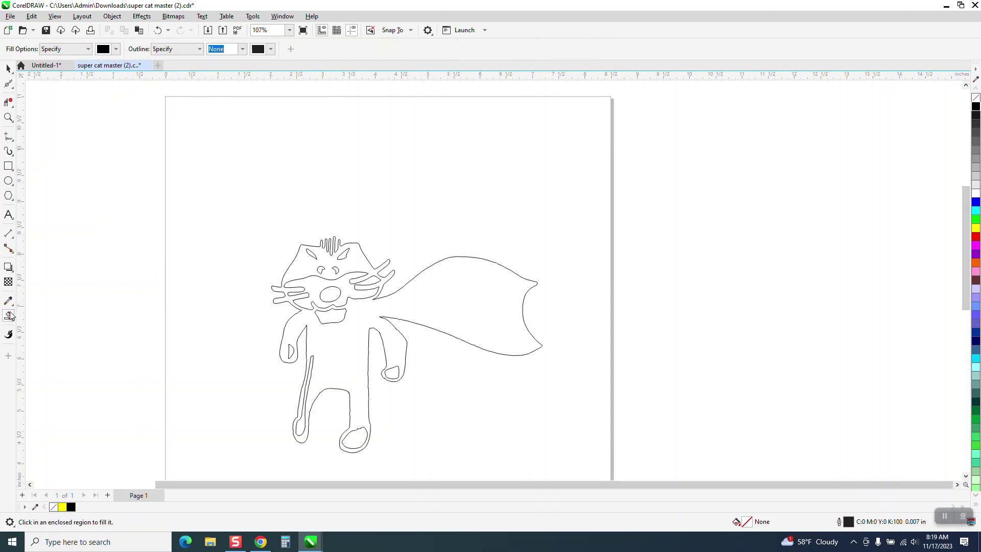
click(335, 296)
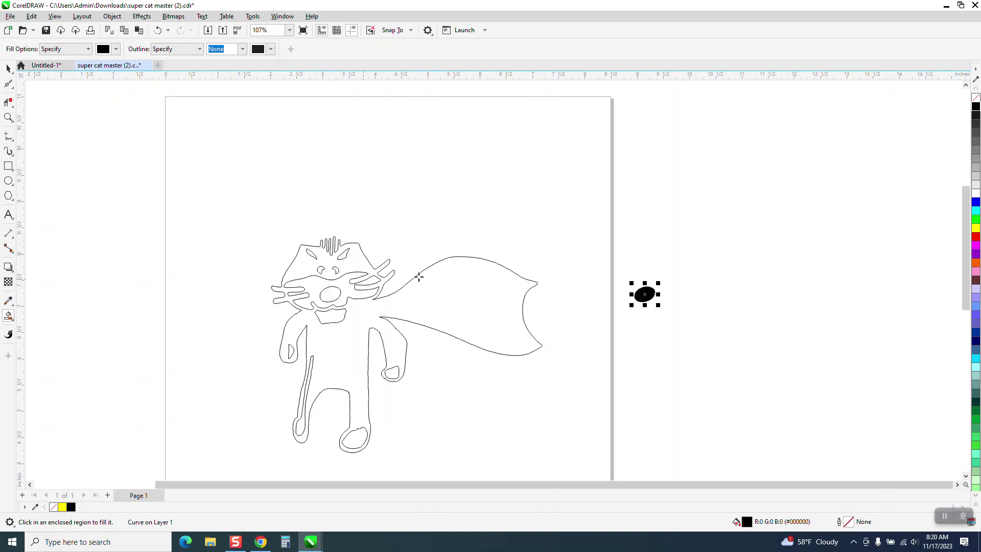
click(461, 293)
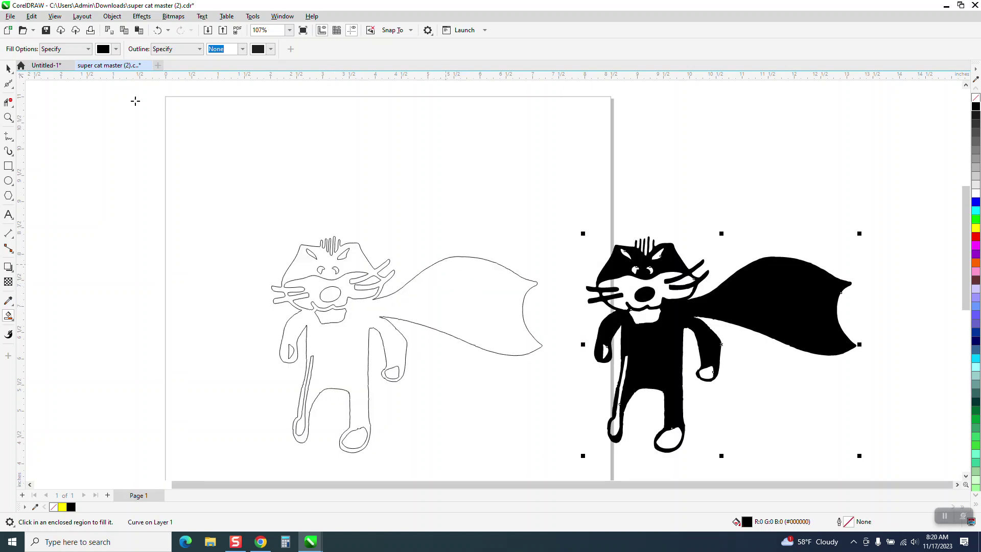
Step: Delete the outline cat, then undo an attempted move and fill removal of the black cat
key(space)
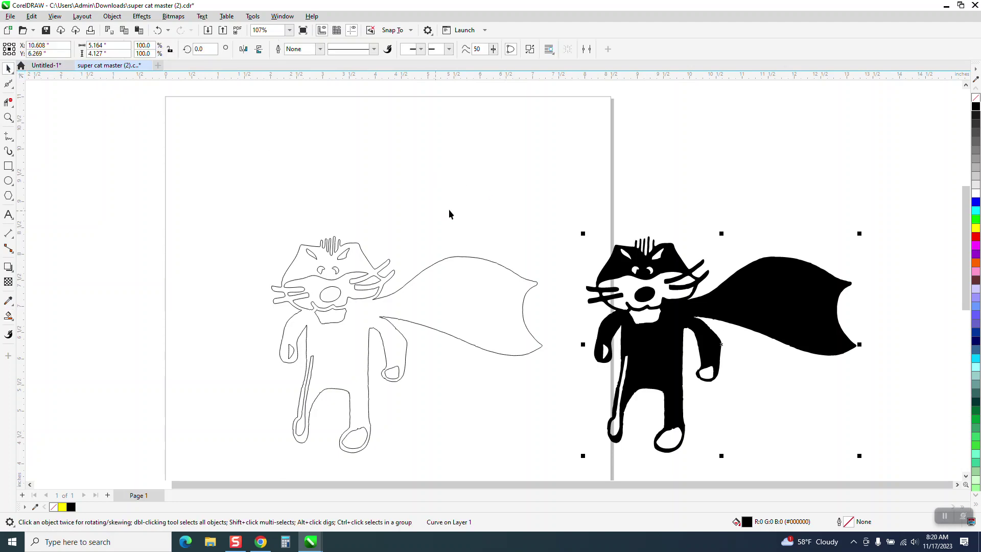
drag(563, 470, 565, 469)
key(Delete)
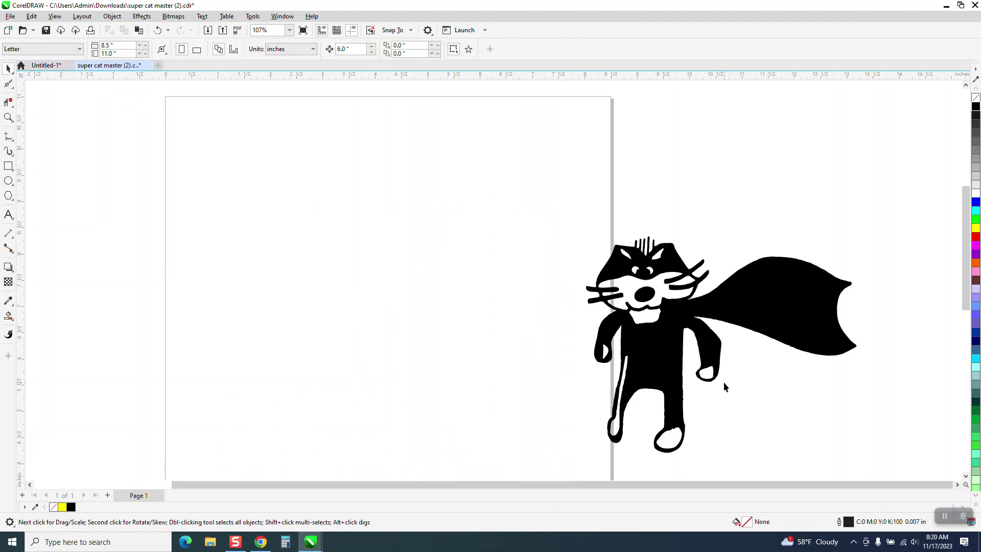
drag(815, 328, 847, 275)
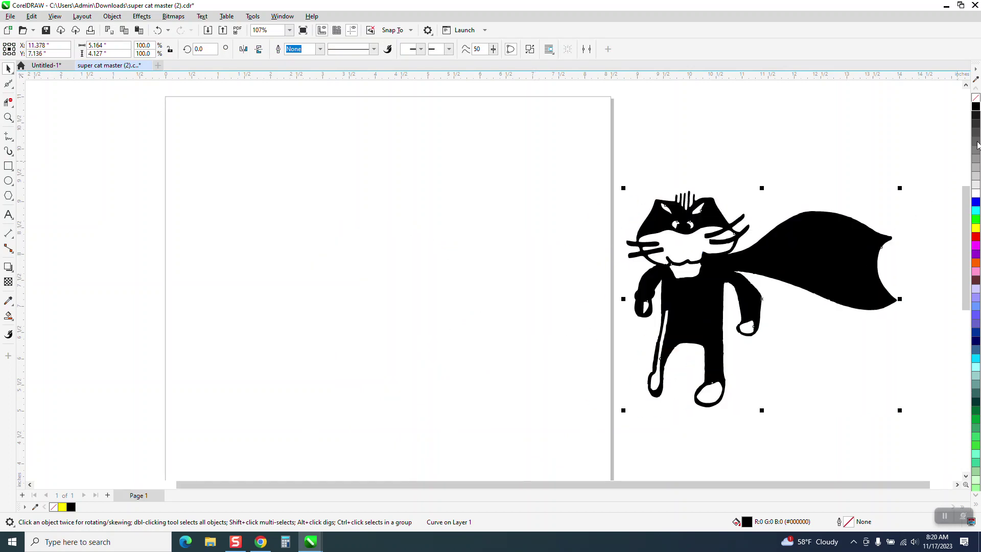
click(975, 101)
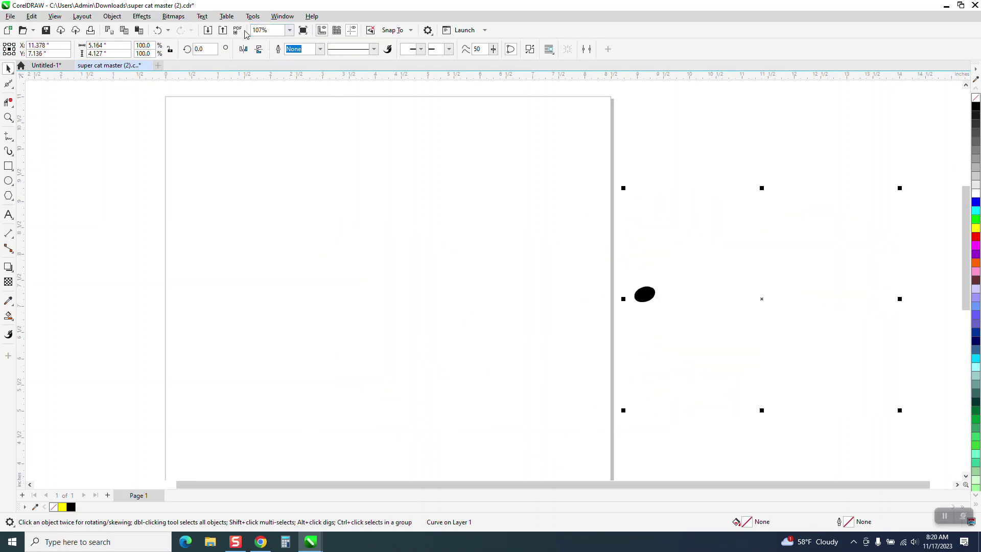
key(ctrl+z)
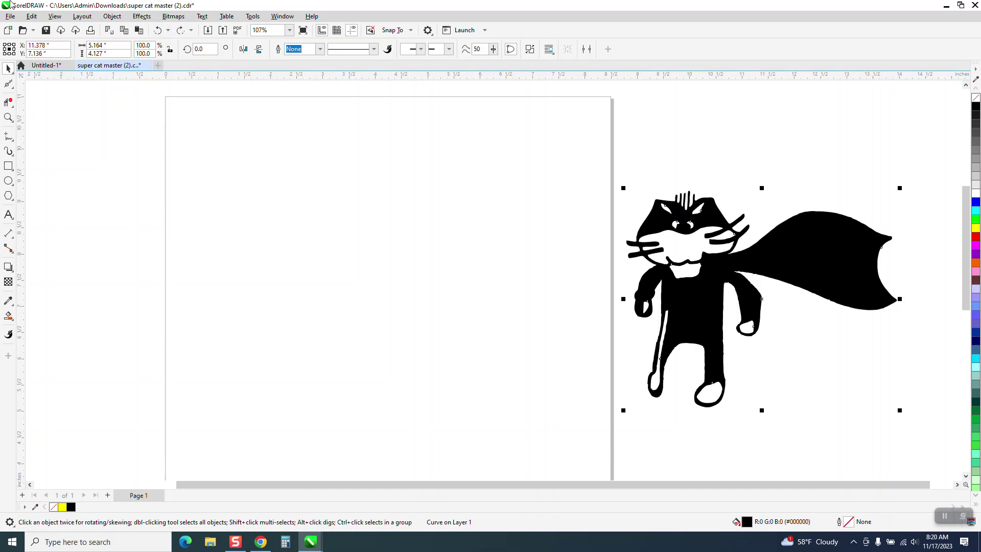
click(157, 31)
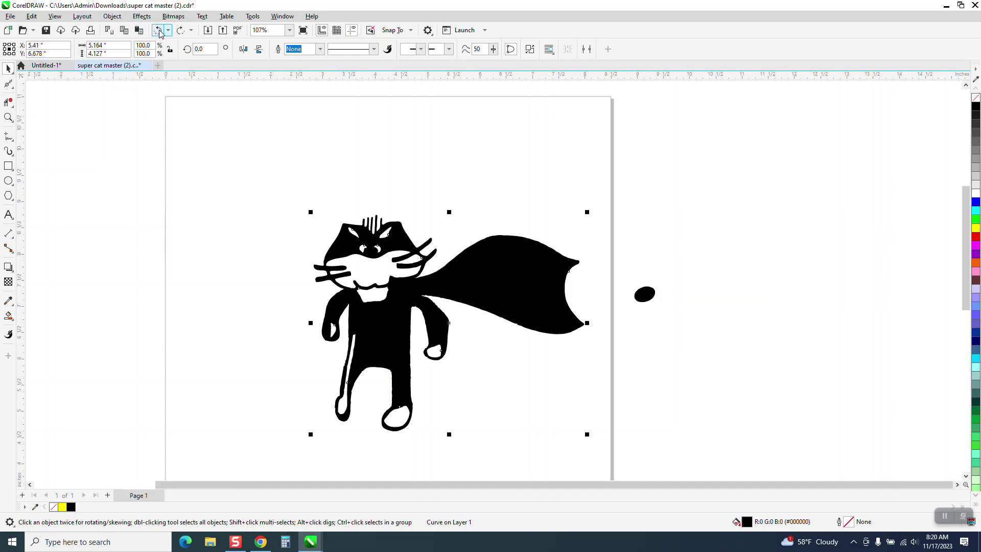
click(159, 30)
Step: Move the black cat and nose onto the page, group them with Ctrl+G, and deselect
drag(761, 433, 906, 478)
drag(815, 299, 438, 250)
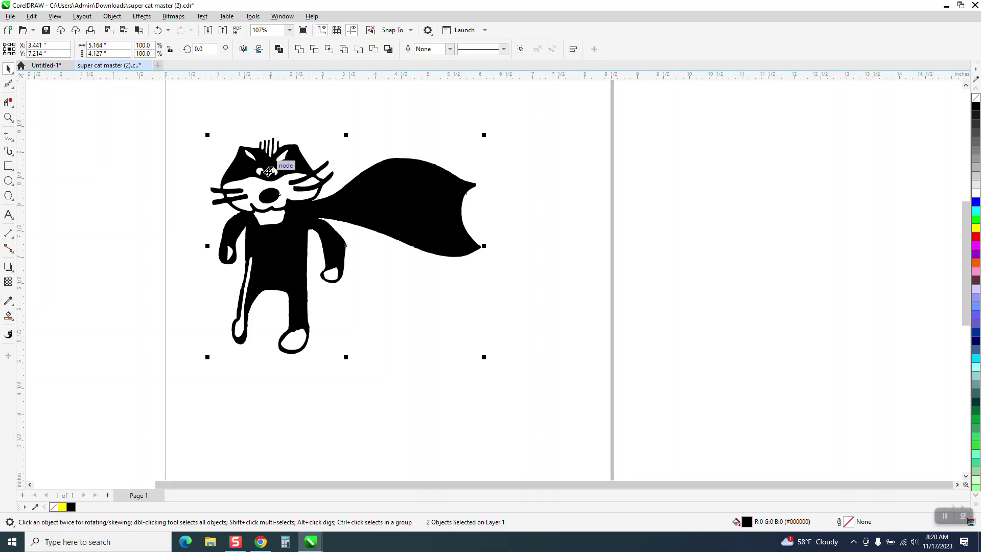
key(ctrl+g)
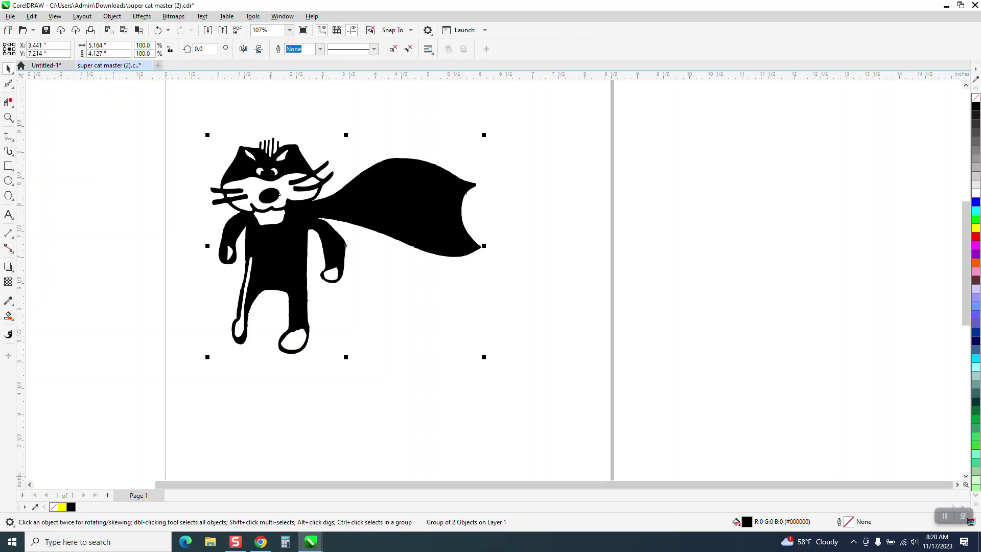
click(458, 458)
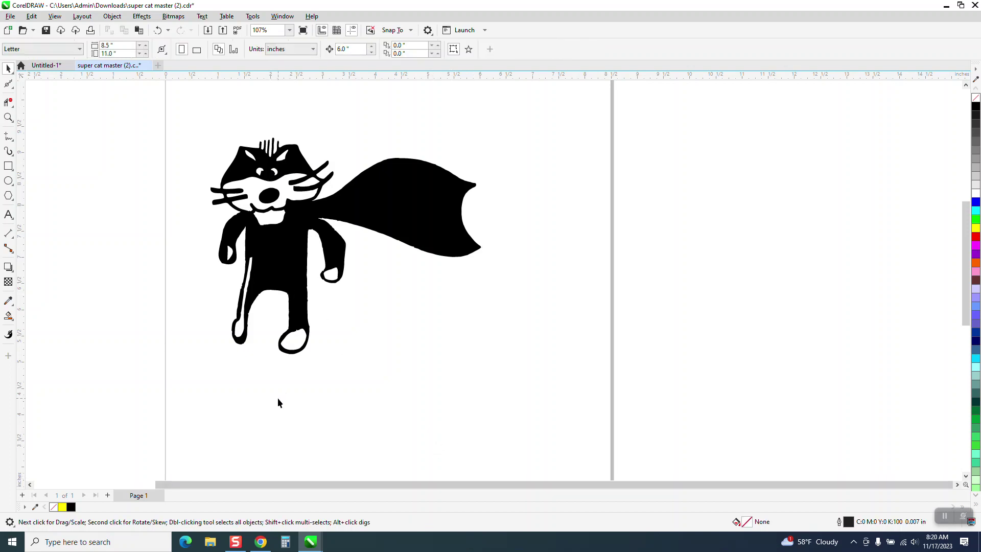
click(237, 545)
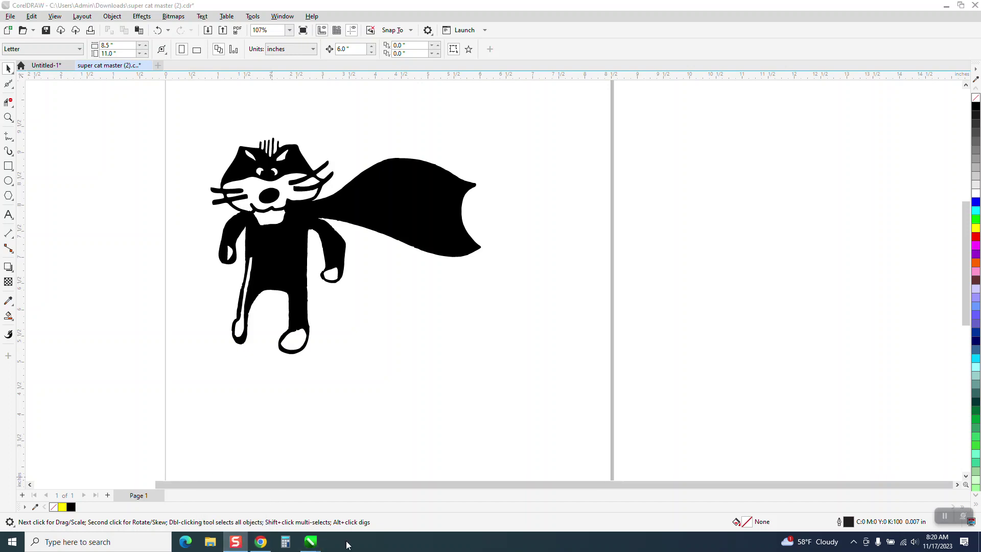